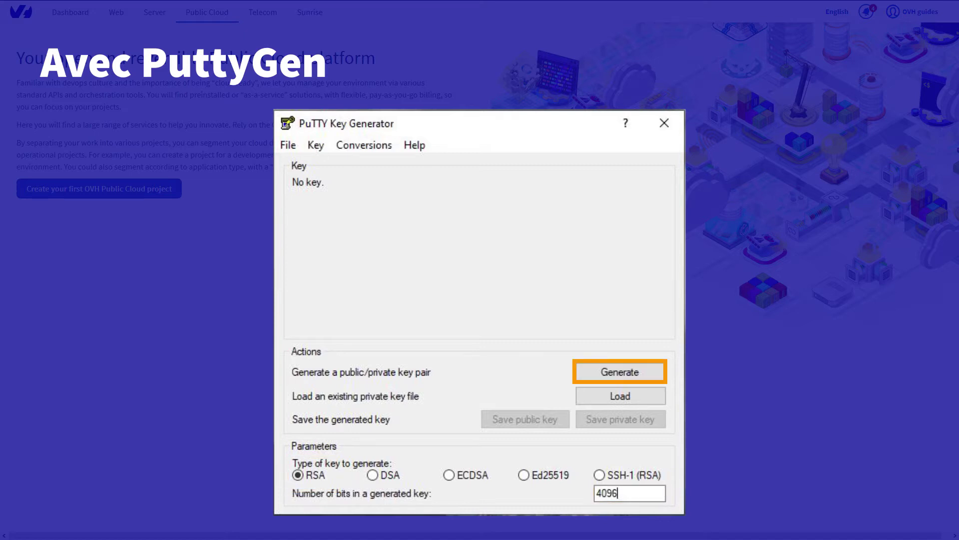
- Generate a 4096-bit RSA key with a passphrase and save the private key as ssh_key_01
{"action": "left_click", "coordinate": [608, 371]}
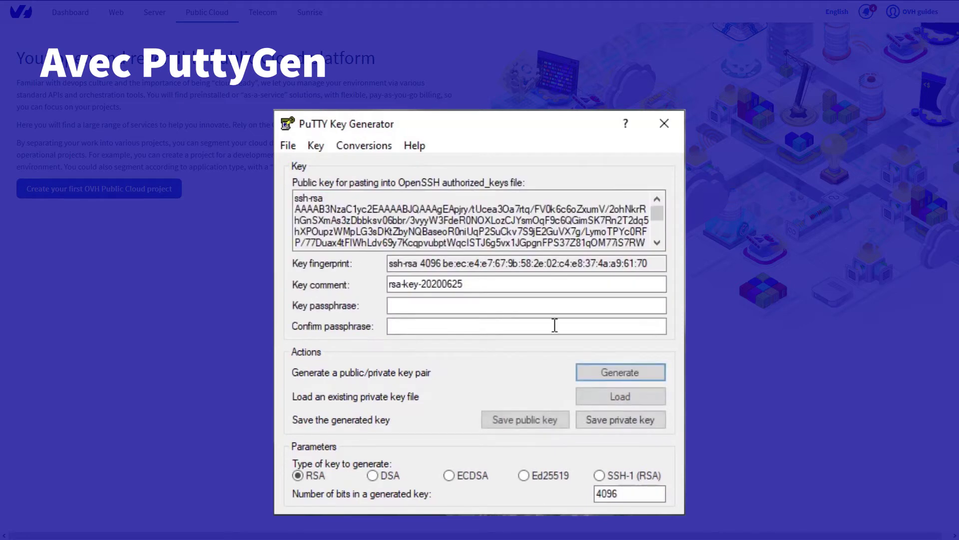
{"action": "left_click", "coordinate": [408, 305]}
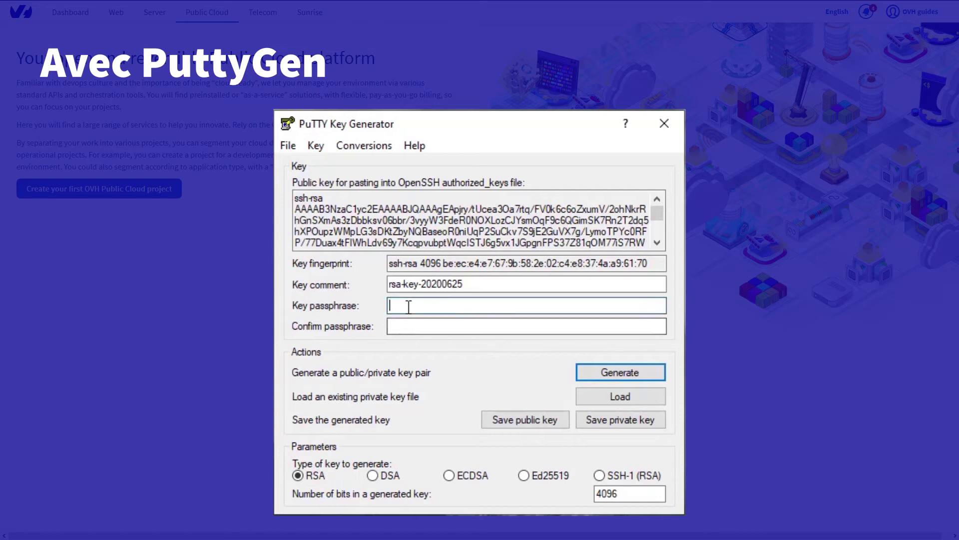
{"action": "type", "text": "aaaaaaaaaaaaa"}
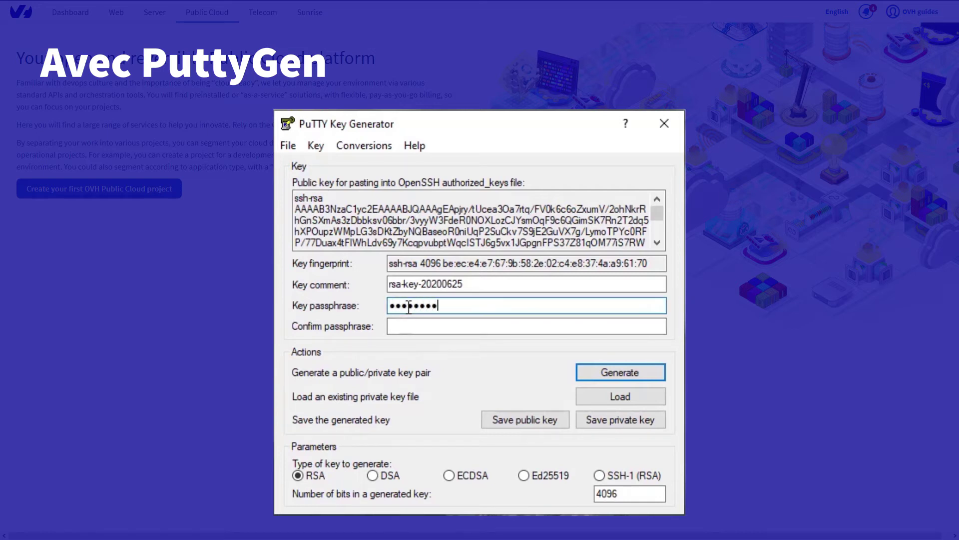
{"action": "key", "text": "Tab"}
{"action": "type", "text": "aaaaaaaaaaaaa"}
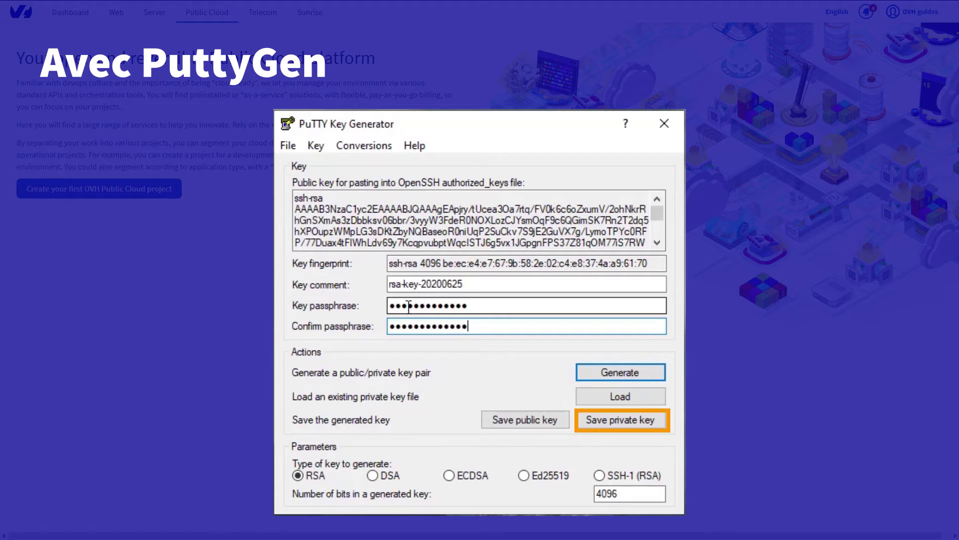
{"action": "left_click", "coordinate": [621, 420]}
{"action": "type", "text": "ssh_k"}
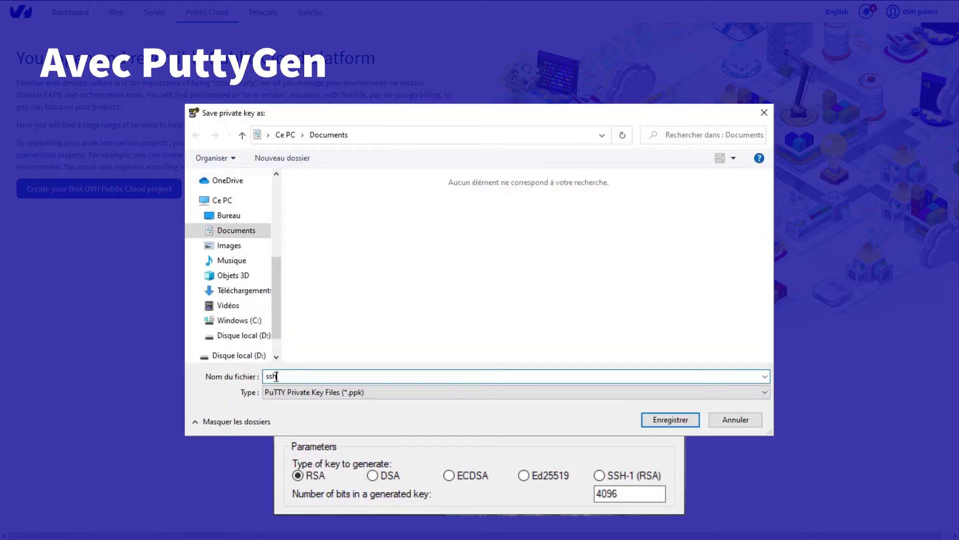
{"action": "type", "text": "ey_01"}
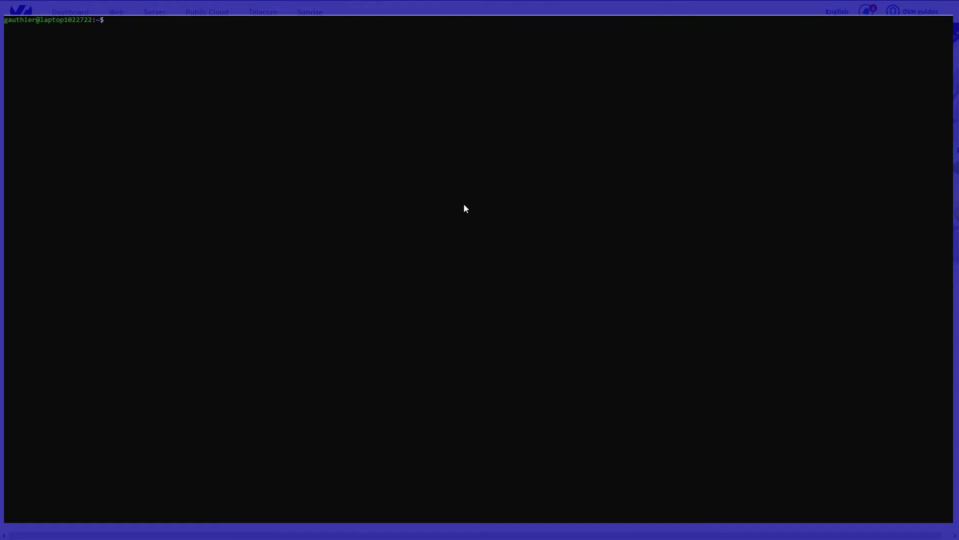
- Generate a 4096-bit RSA key pair with ssh-keygen, accepting the default location and passphrase prompt
{"action": "type", "text": "ss"}
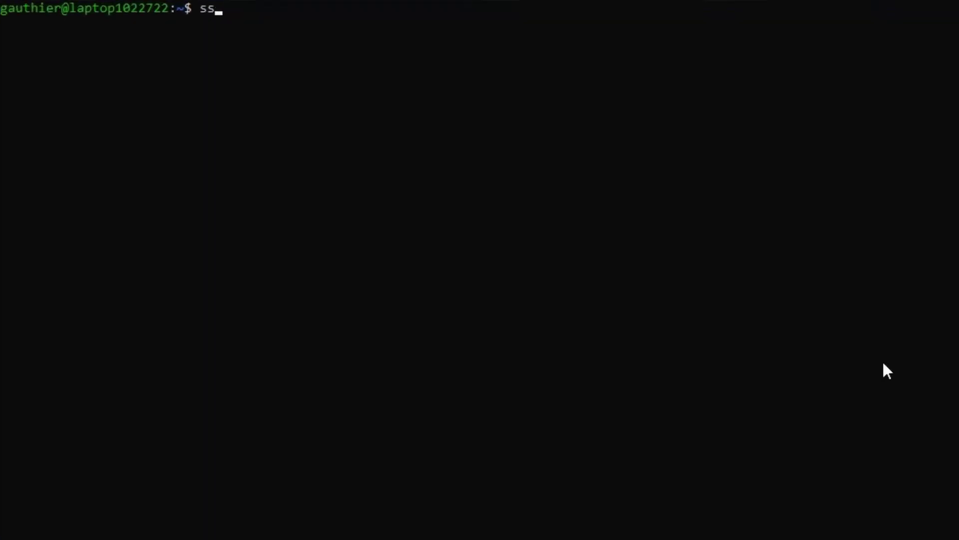
{"action": "type", "text": "h-keygen -b 4096"}
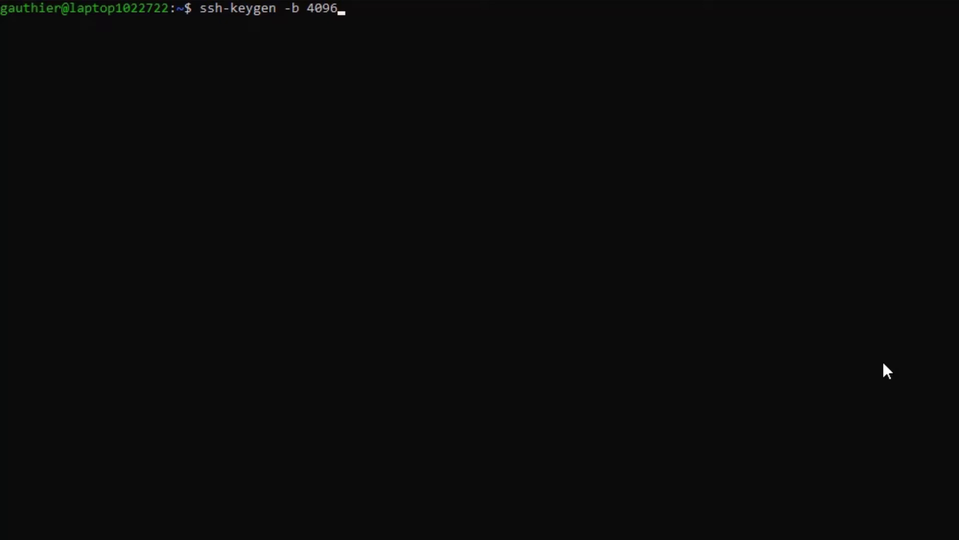
{"action": "key", "text": "Return"}
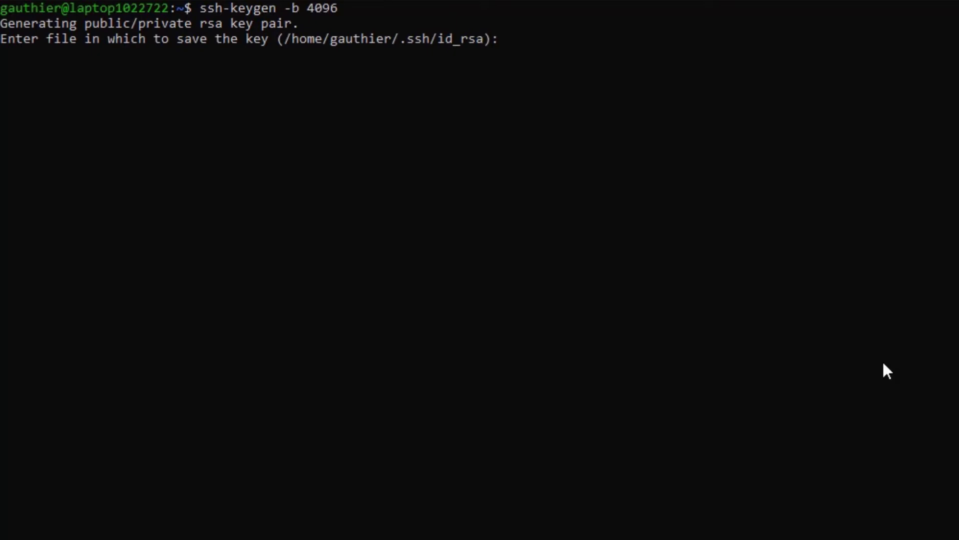
{"action": "key", "text": "Return"}
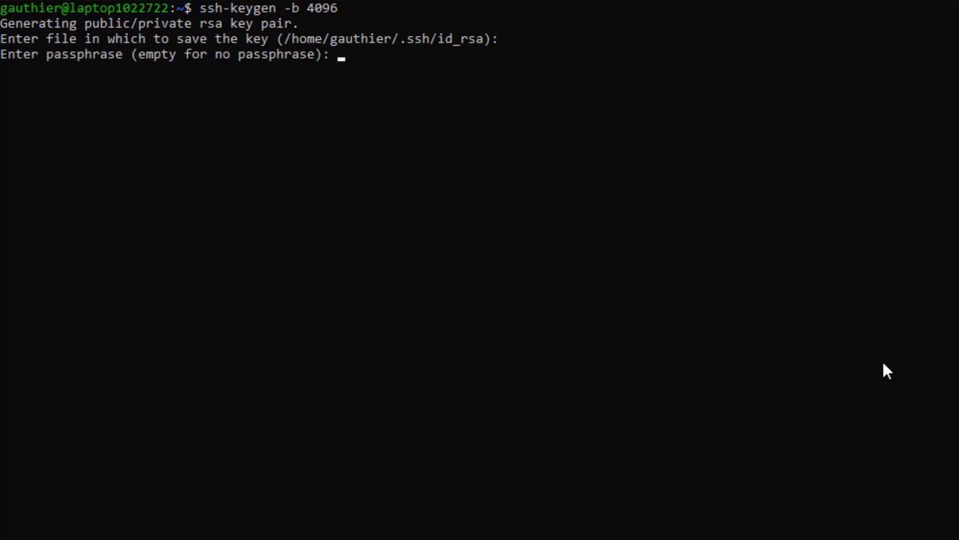
{"action": "key", "text": "Return"}
{"action": "key", "text": "Return"}
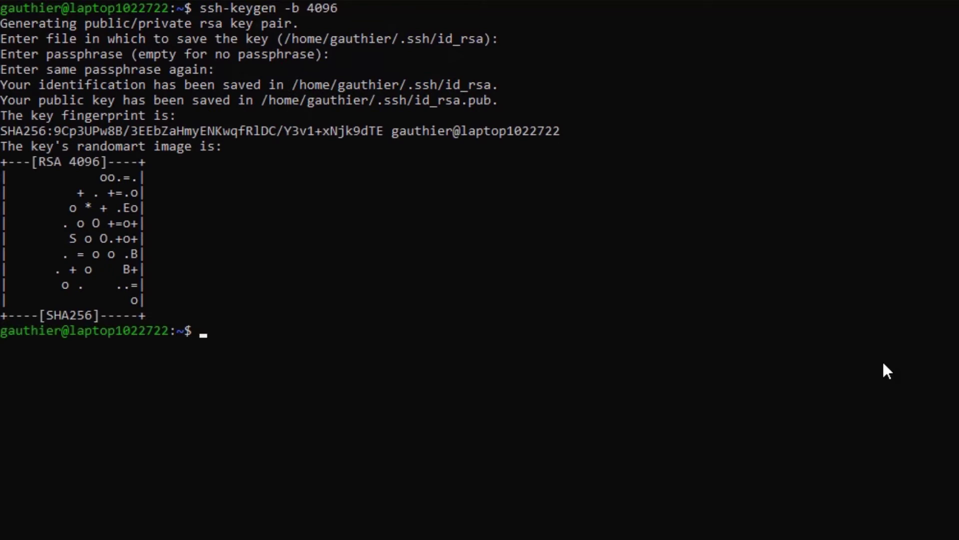
- Print the public key with cat .ssh/id_rsa.pub
{"action": "type", "text": "cat .ssh/i"}
{"action": "key", "text": "Tab"}
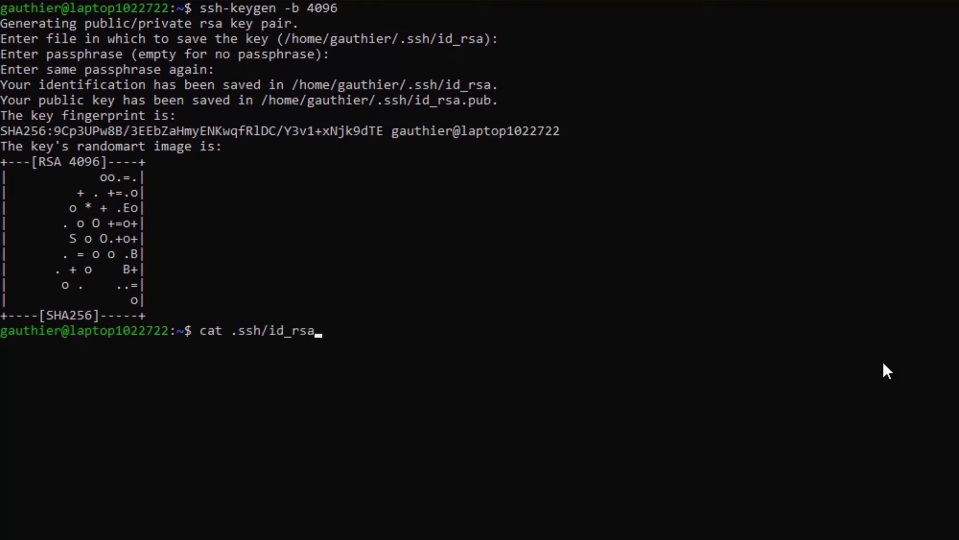
{"action": "type", "text": "."}
{"action": "key", "text": "Tab"}
{"action": "key", "text": "Return"}
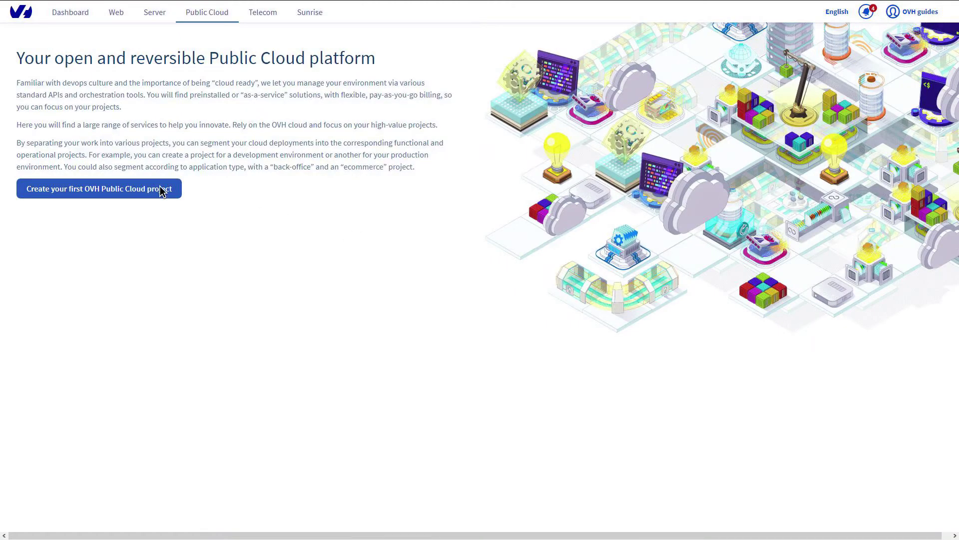
- Create the Public Cloud project Project01, accepting contracts and verifying payment with an IBAN
{"action": "left_click", "coordinate": [161, 189]}
{"action": "type", "text": "Project01"}
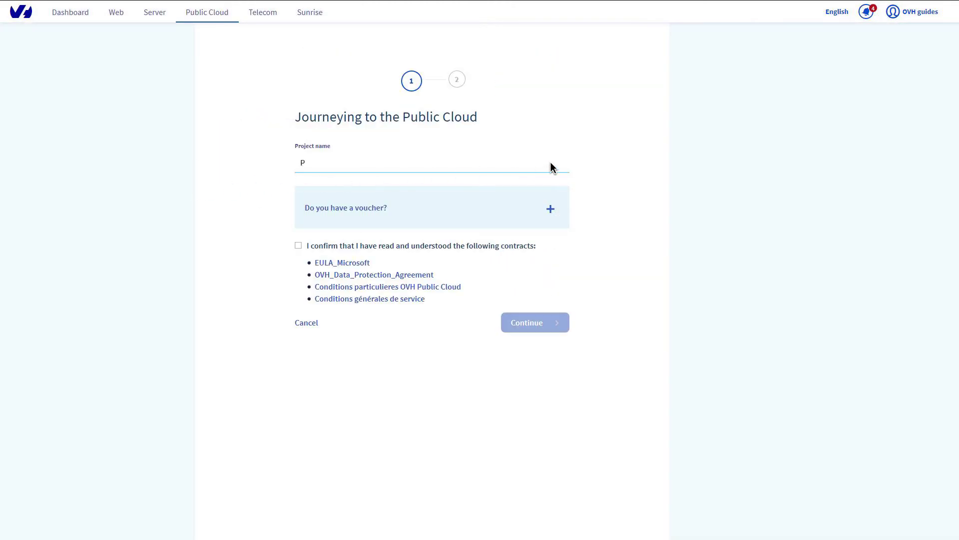
{"action": "left_click", "coordinate": [298, 245]}
{"action": "left_click", "coordinate": [534, 321]}
{"action": "left_click", "coordinate": [551, 261]}
{"action": "type", "text": "FR22 2004 1XX XXX XXX XXX2 650"}
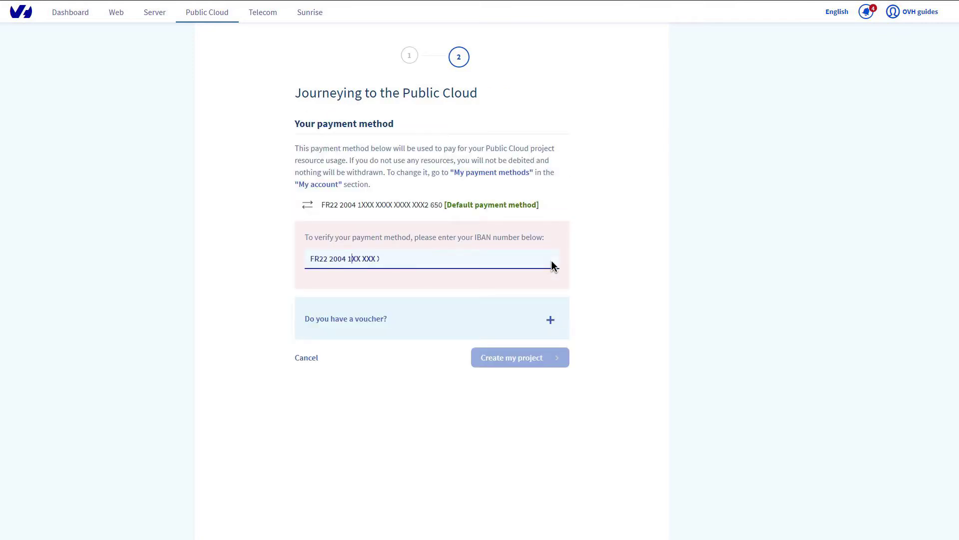
{"action": "left_click", "coordinate": [560, 357]}
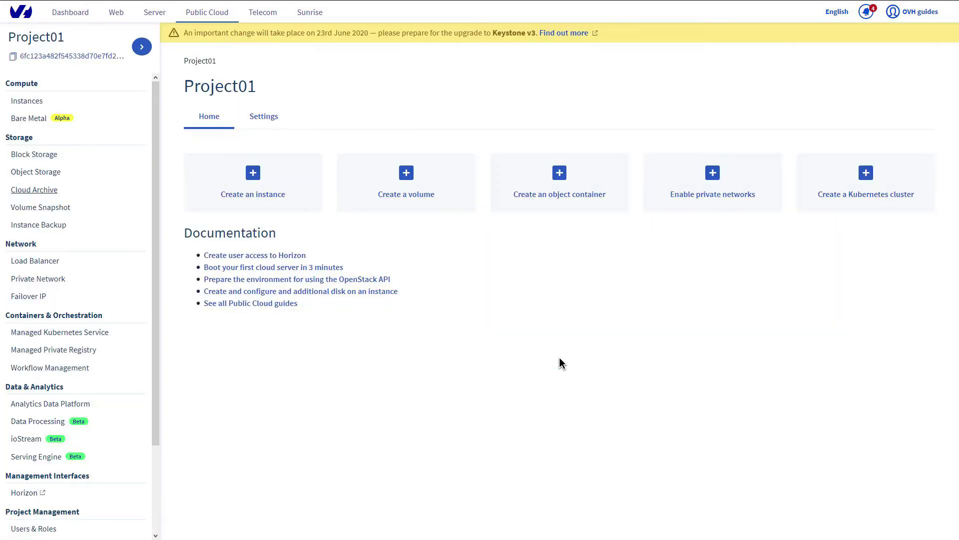
- Add SSH key SSH_KEY_01 to the project using the public key copied from PuTTYgen
{"action": "left_click", "coordinate": [156, 536]}
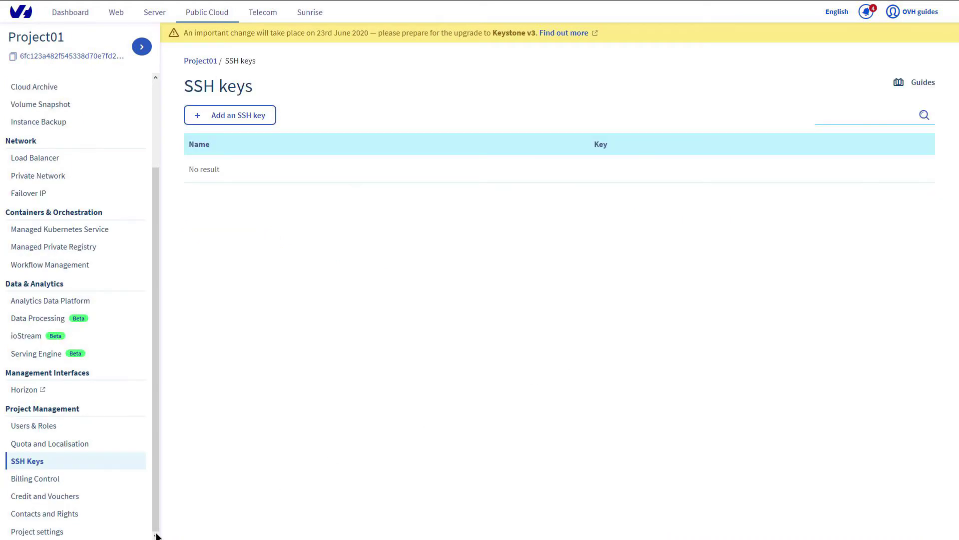
{"action": "left_click", "coordinate": [230, 115]}
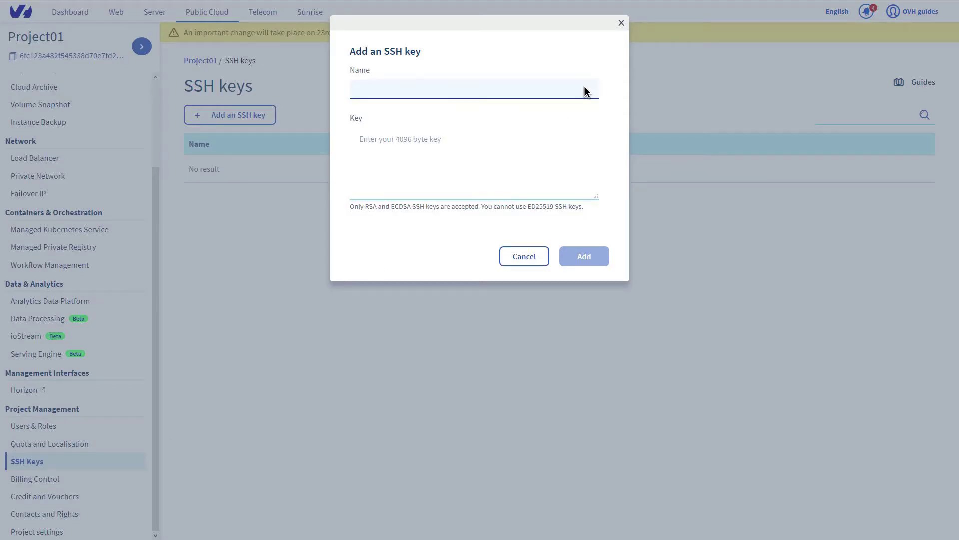
{"action": "type", "text": "SSH_KEY_01"}
{"action": "key", "text": "alt+Tab"}
{"action": "left_click_drag", "start_coordinate": [354, 195], "coordinate": [524, 227]}
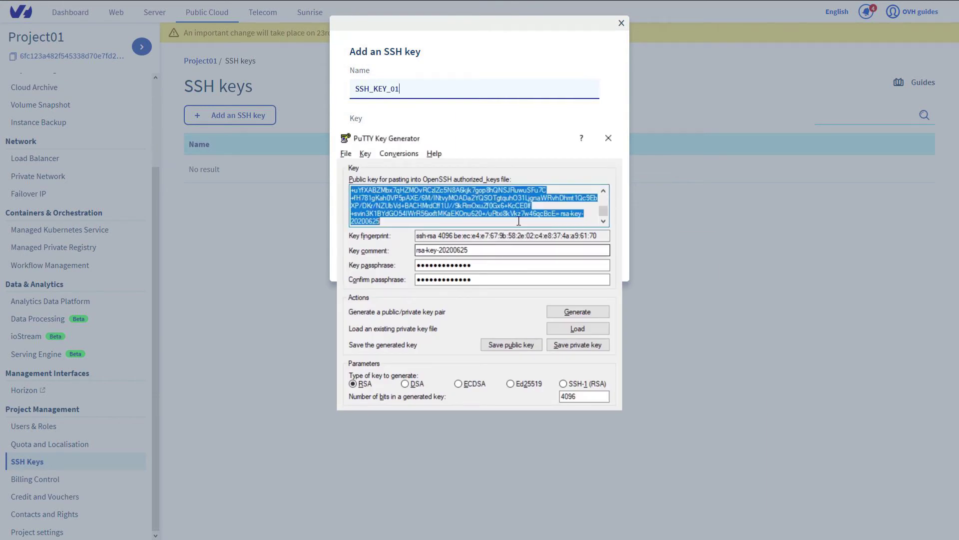
{"action": "right_click", "coordinate": [506, 248]}
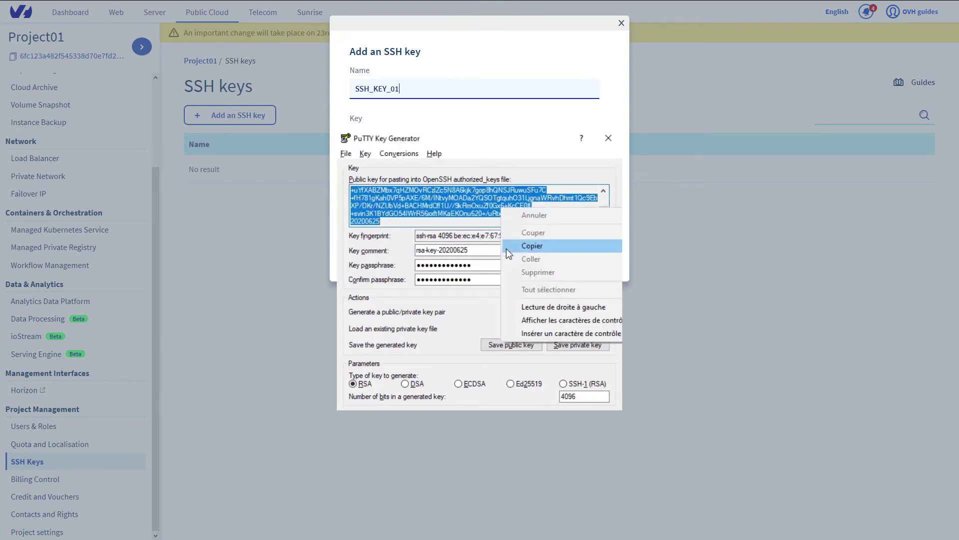
{"action": "left_click", "coordinate": [506, 248]}
{"action": "key", "text": "alt+Tab"}
{"action": "right_click", "coordinate": [521, 137]}
{"action": "left_click", "coordinate": [570, 181]}
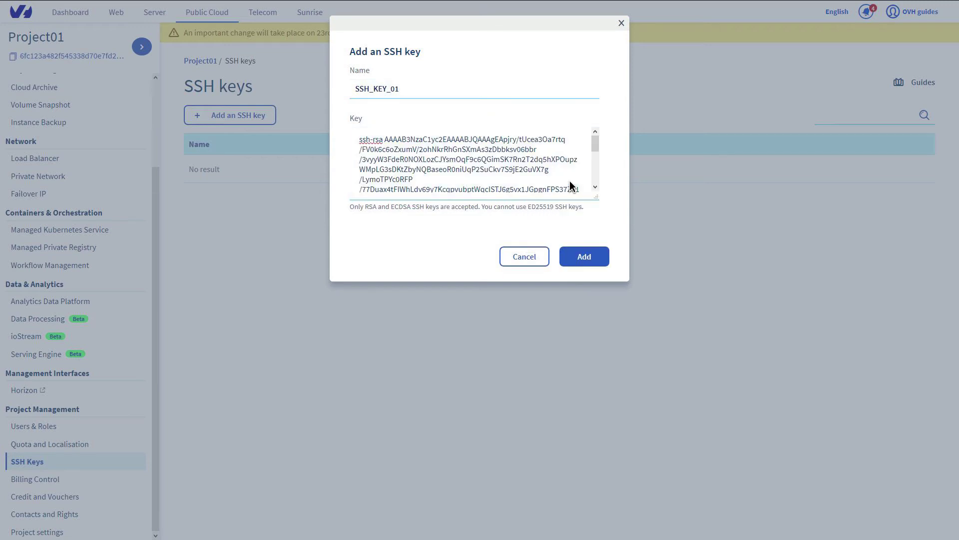
{"action": "left_click", "coordinate": [596, 256]}
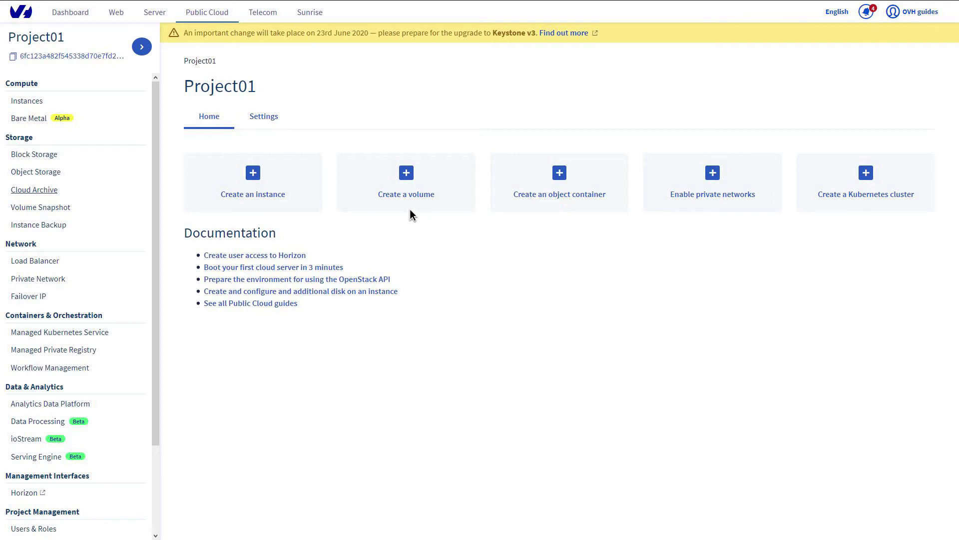
- Start a new B2-7 instance located in Beauharnois, region BHS5
{"action": "left_click", "coordinate": [254, 173]}
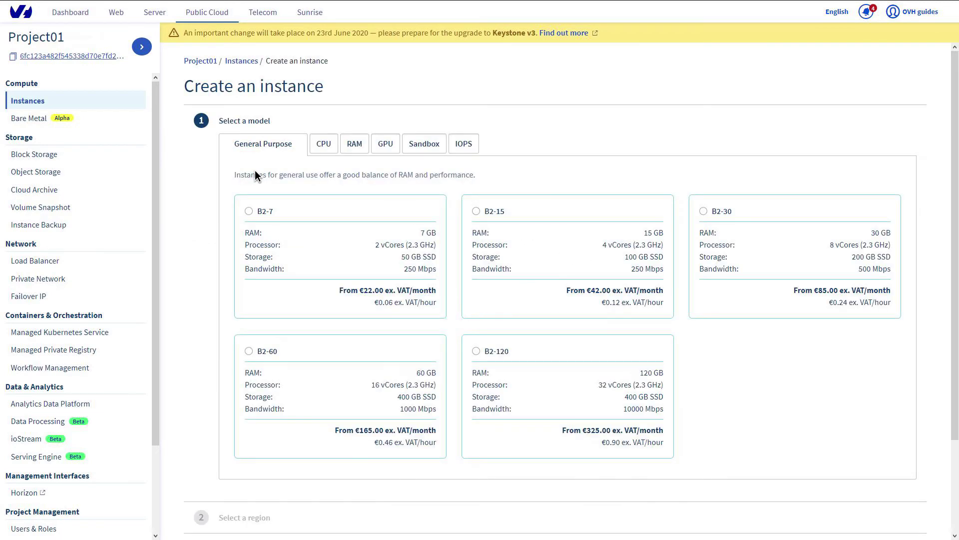
{"action": "left_click", "coordinate": [250, 212]}
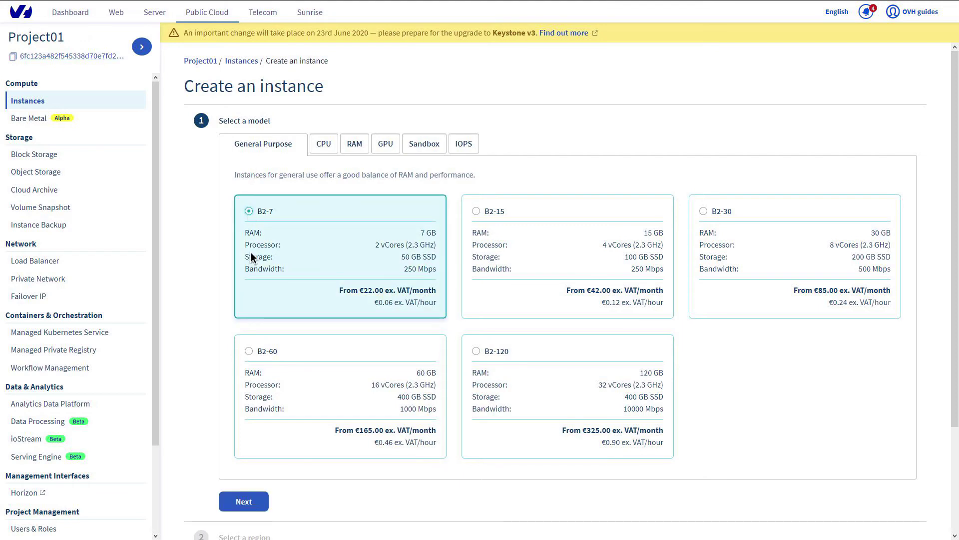
{"action": "left_click", "coordinate": [260, 501]}
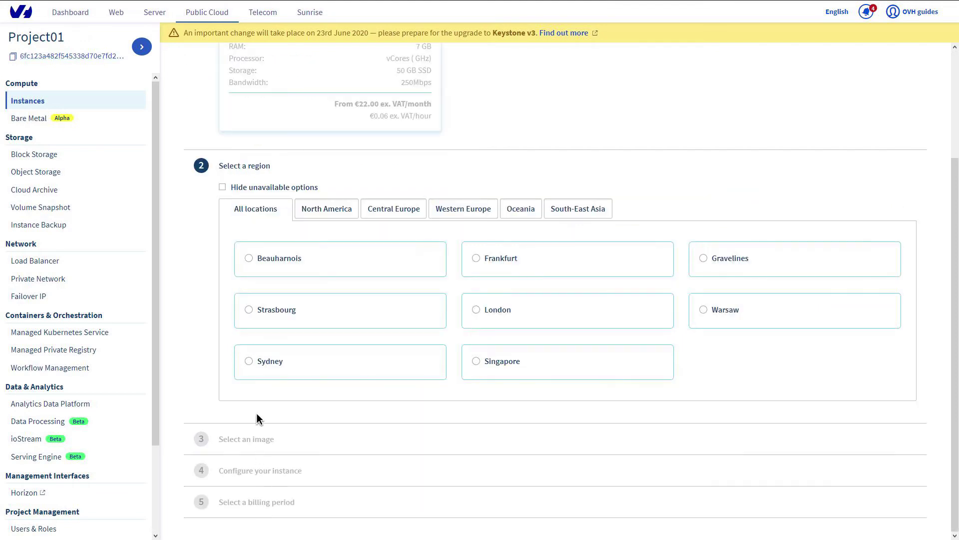
{"action": "left_click", "coordinate": [249, 256]}
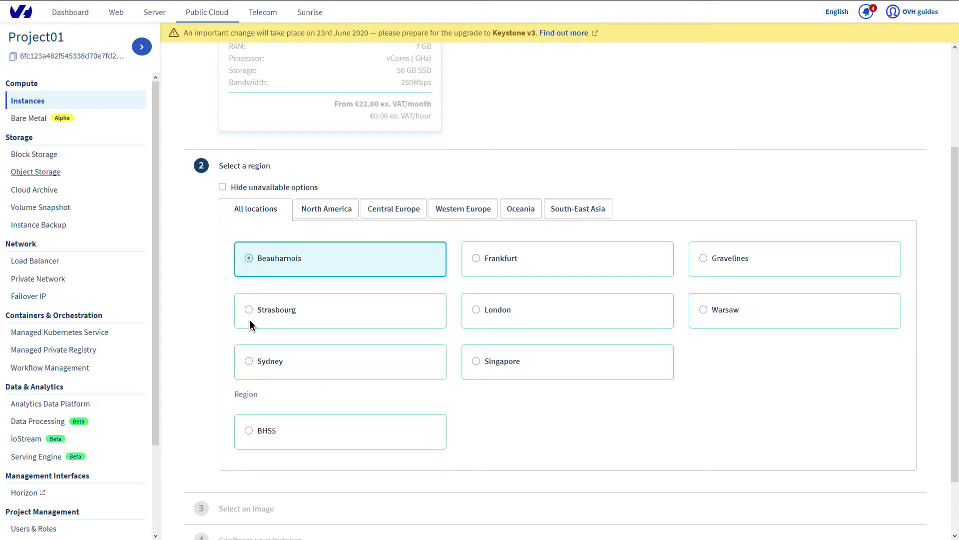
{"action": "left_click", "coordinate": [249, 430]}
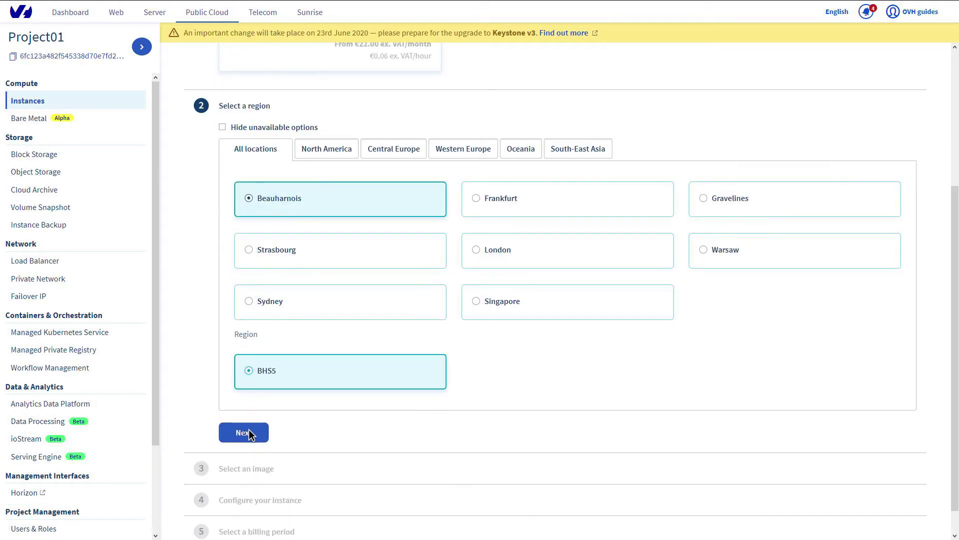
{"action": "left_click", "coordinate": [249, 432]}
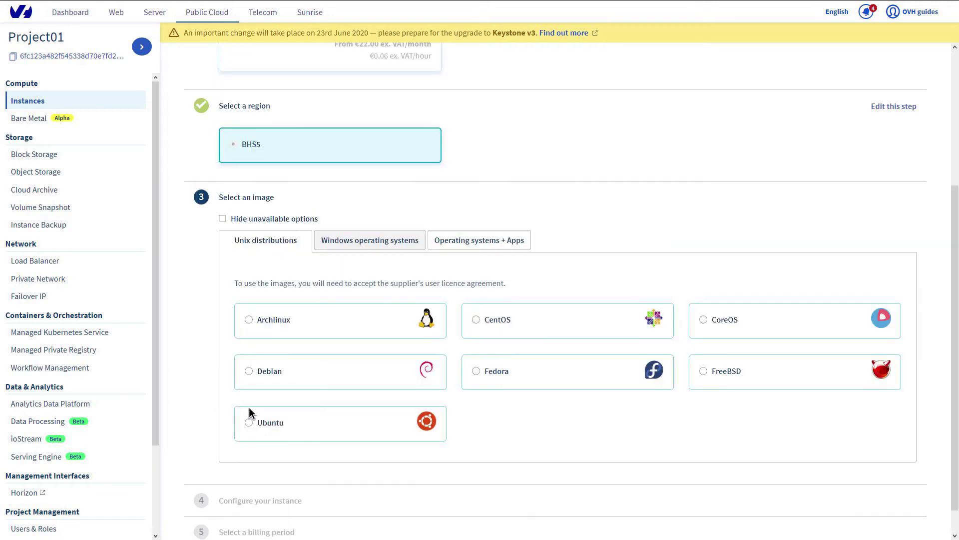
- Choose the Archlinux image and attach SSH_KEY_01 to the instance
{"action": "left_click", "coordinate": [249, 320]}
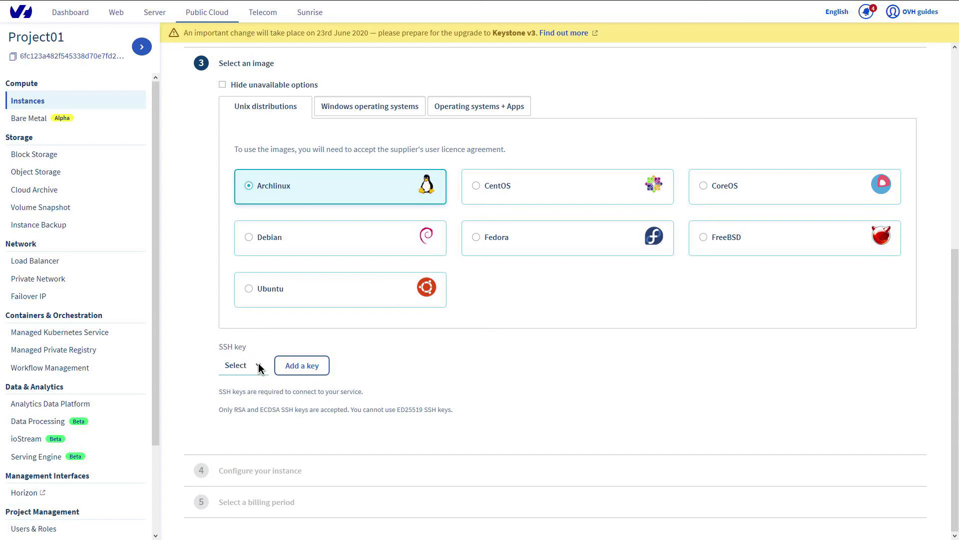
{"action": "left_click", "coordinate": [258, 366]}
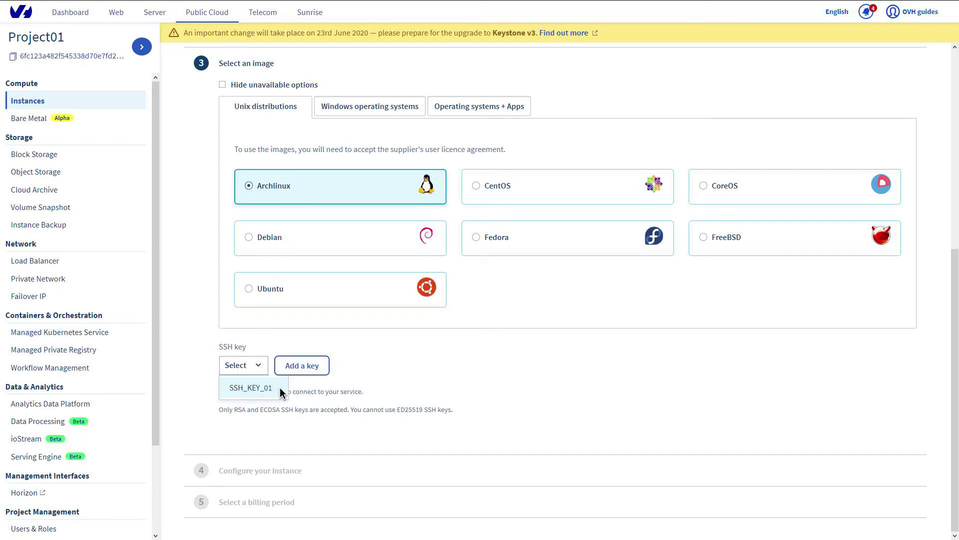
{"action": "left_click", "coordinate": [270, 388]}
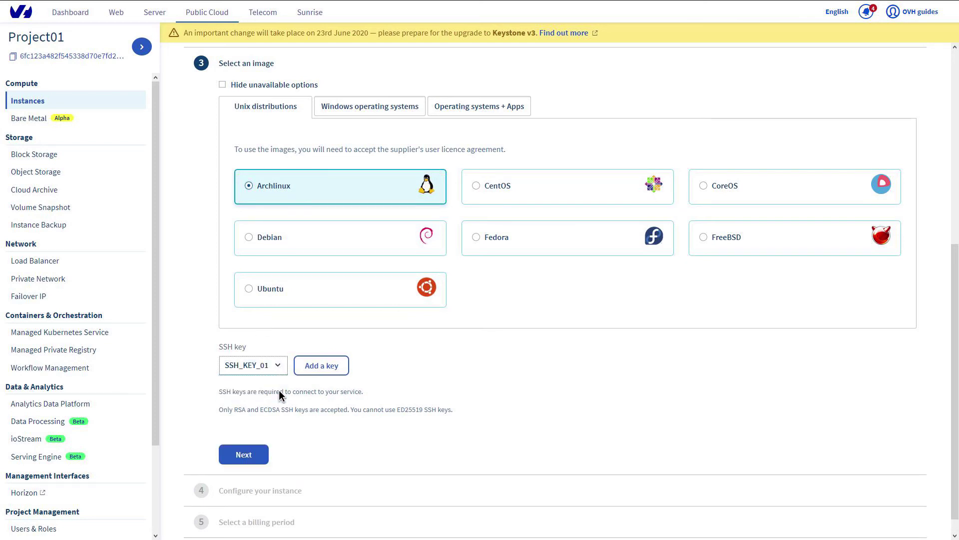
{"action": "left_click", "coordinate": [259, 458]}
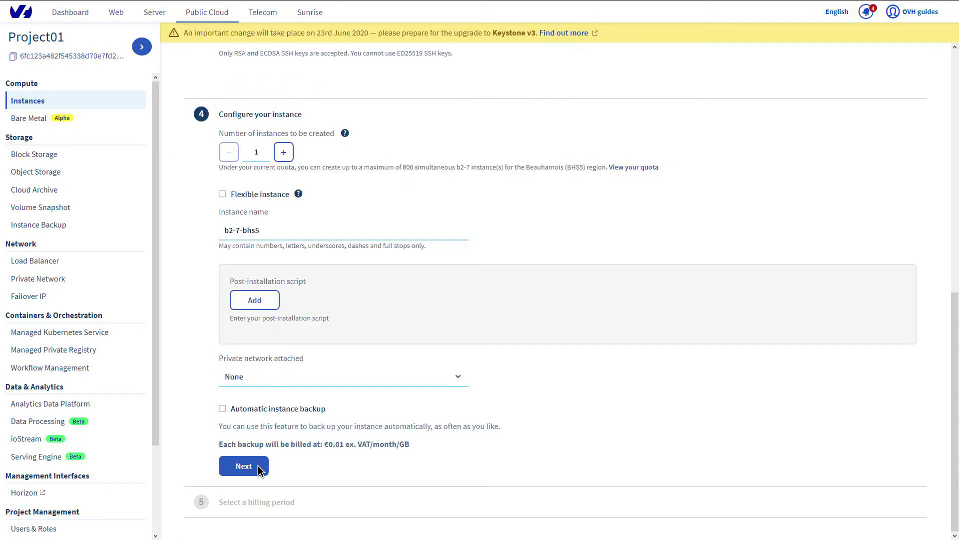
- Keep the default configuration and create the b2-7-bhs5 instance with hourly billing
{"action": "left_click", "coordinate": [258, 466]}
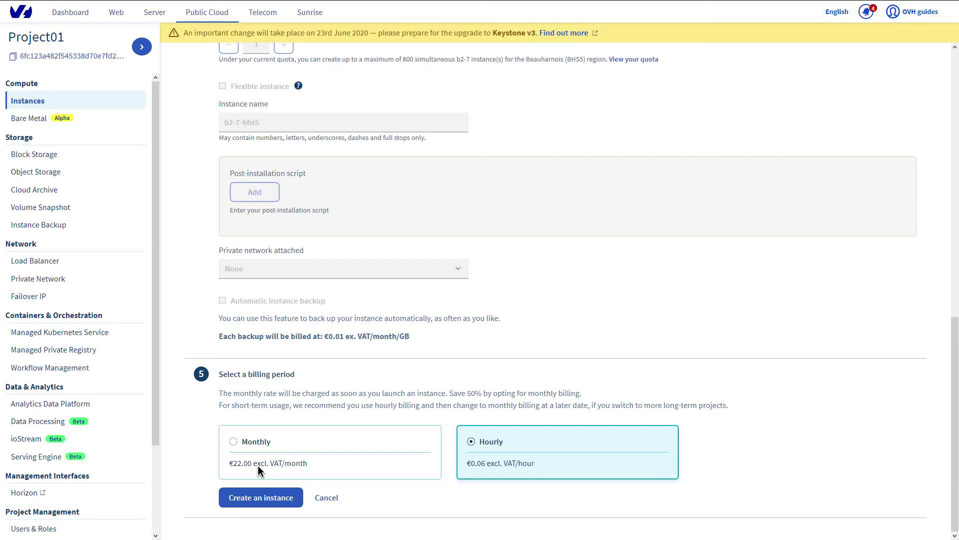
{"action": "left_click", "coordinate": [291, 499]}
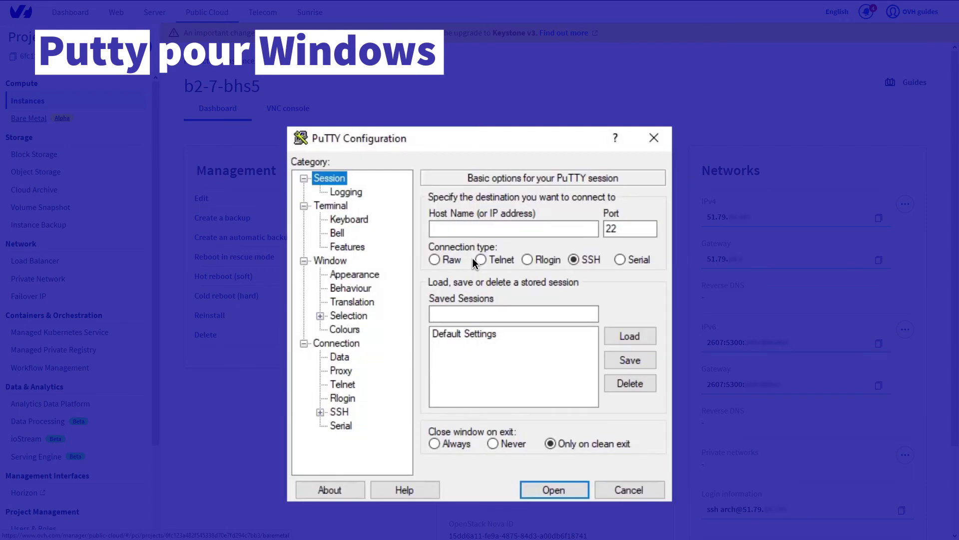
- Set ssh_key_01 as the private key for SSH authentication in PuTTY
{"action": "left_click", "coordinate": [320, 412]}
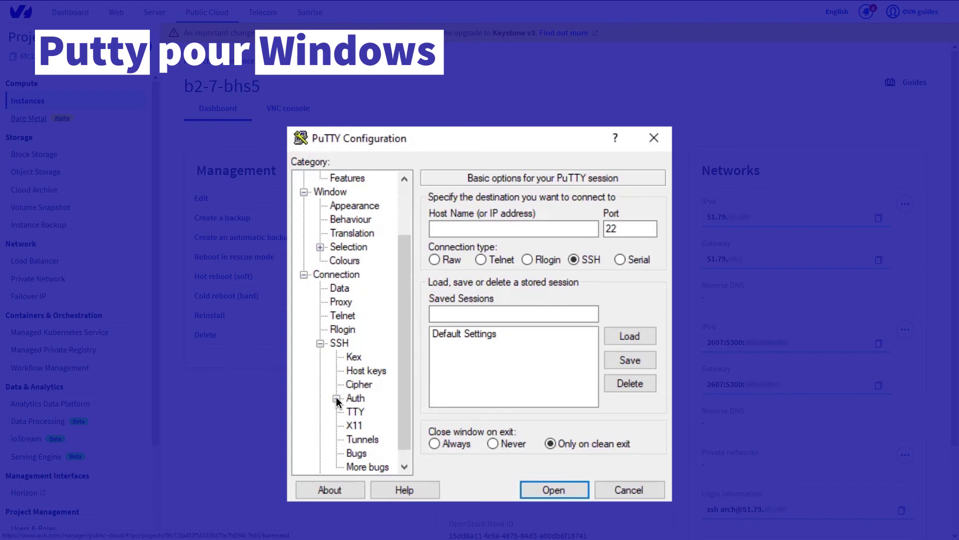
{"action": "left_click", "coordinate": [336, 396]}
{"action": "left_click", "coordinate": [649, 374]}
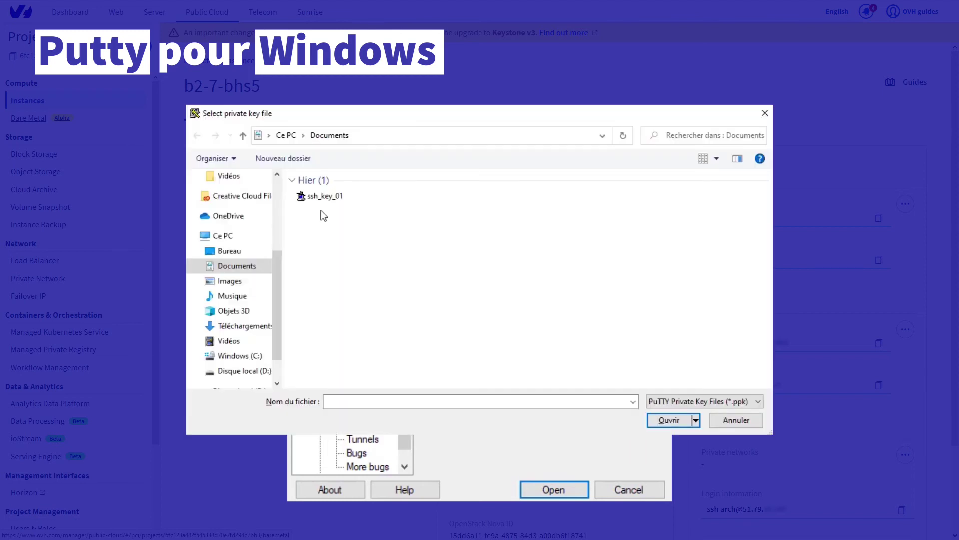
{"action": "left_click", "coordinate": [322, 195]}
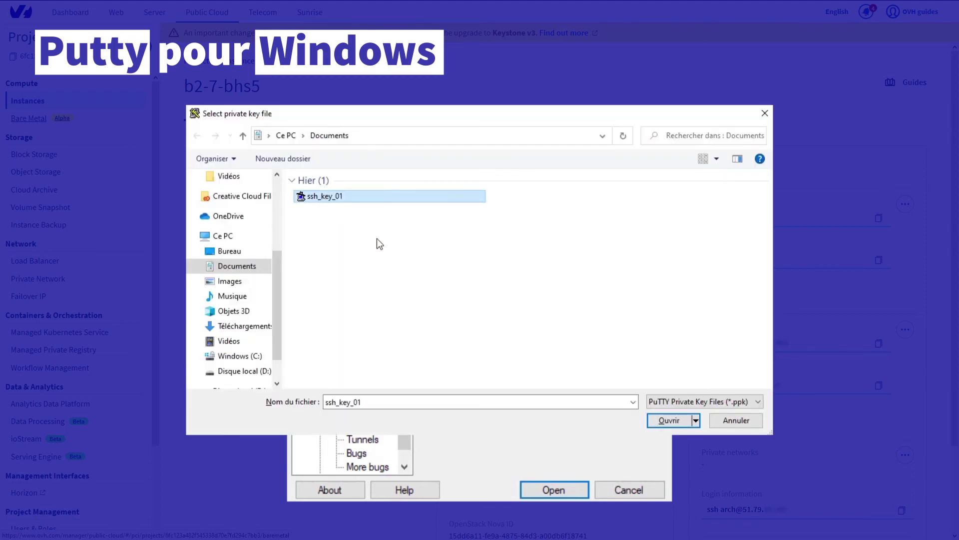
{"action": "left_click", "coordinate": [672, 420]}
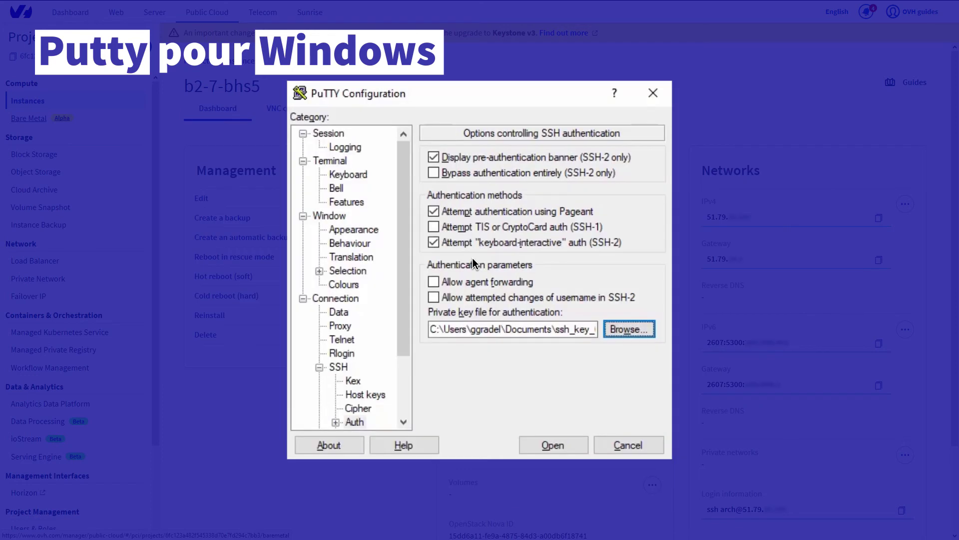
- Save a session InstancePCI for host 203.0.113.15 and connect to it
{"action": "left_click", "coordinate": [337, 134]}
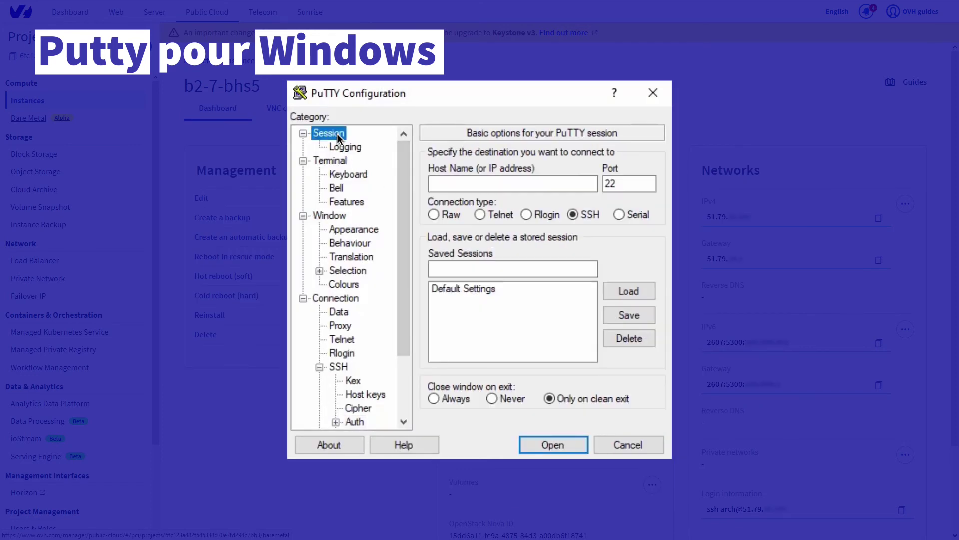
{"action": "left_click", "coordinate": [590, 186]}
{"action": "type", "text": "203.0.113.15"}
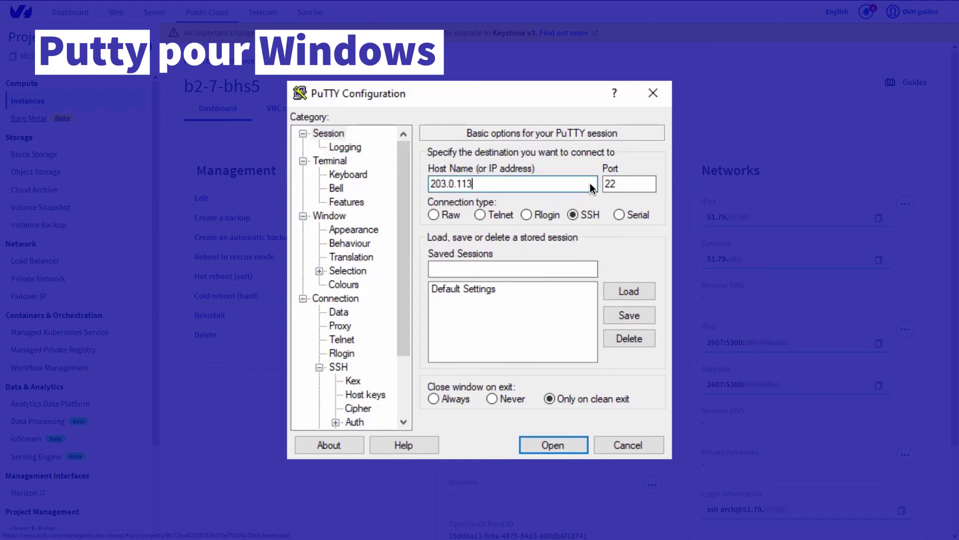
{"action": "left_click", "coordinate": [591, 267]}
{"action": "type", "text": "InstancePCI"}
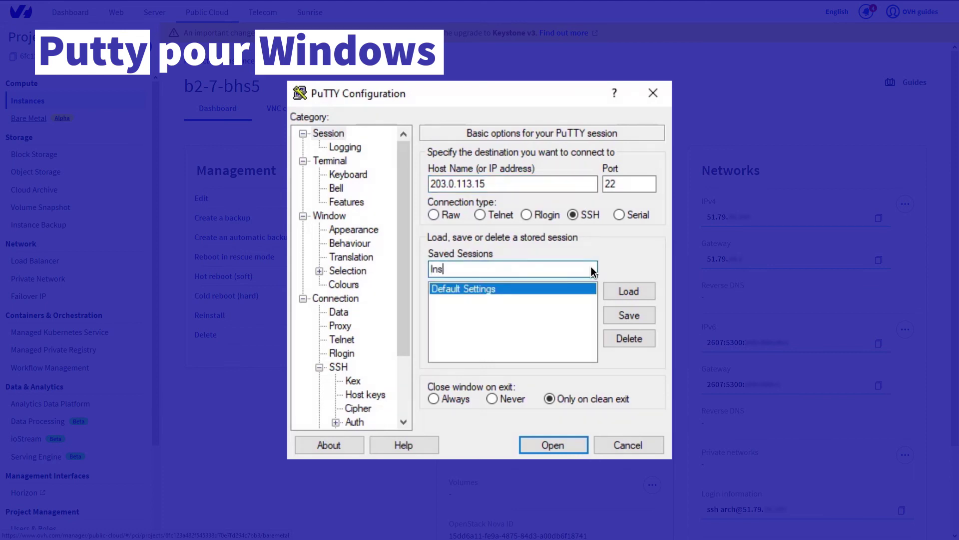
{"action": "left_click", "coordinate": [648, 313]}
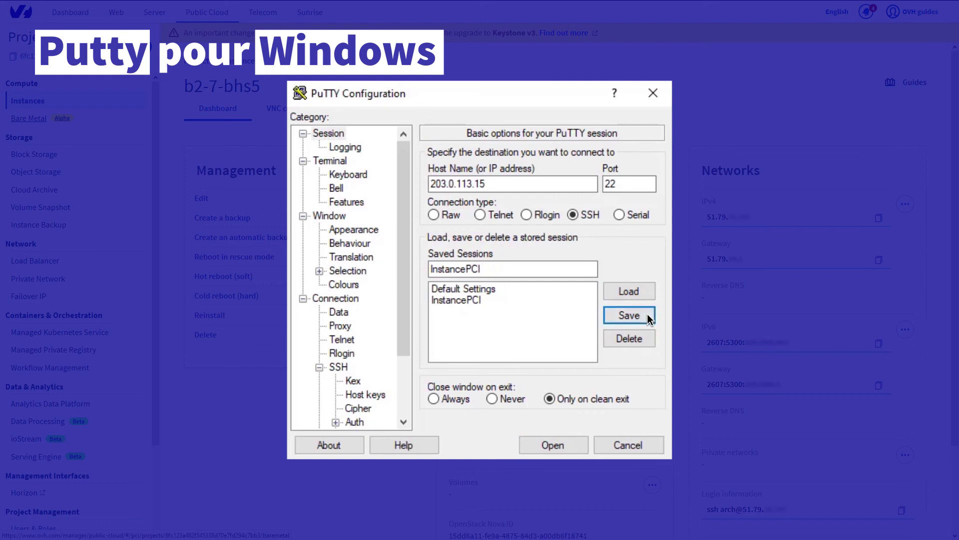
{"action": "left_click", "coordinate": [575, 447]}
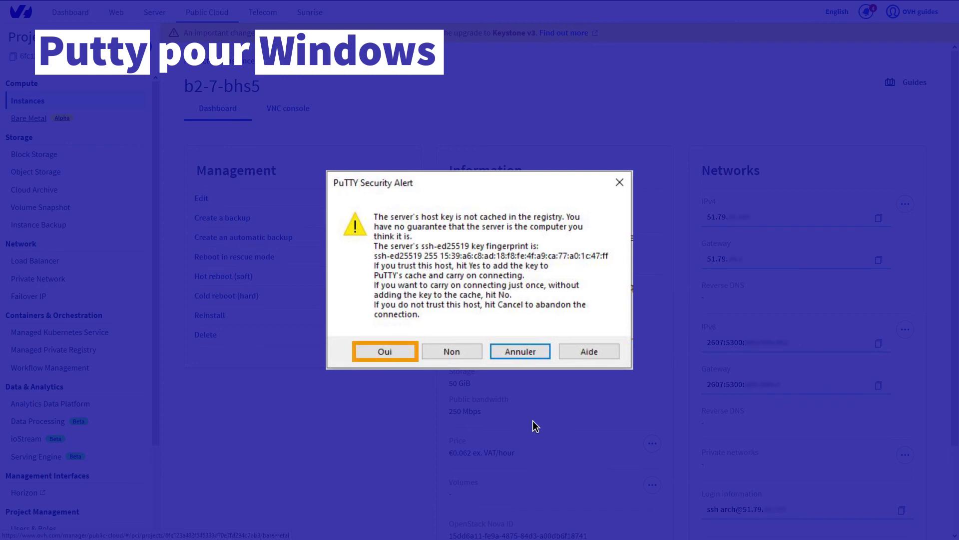
- Accept the host key, log in as arch, and submit the key passphrase
{"action": "left_click", "coordinate": [406, 351]}
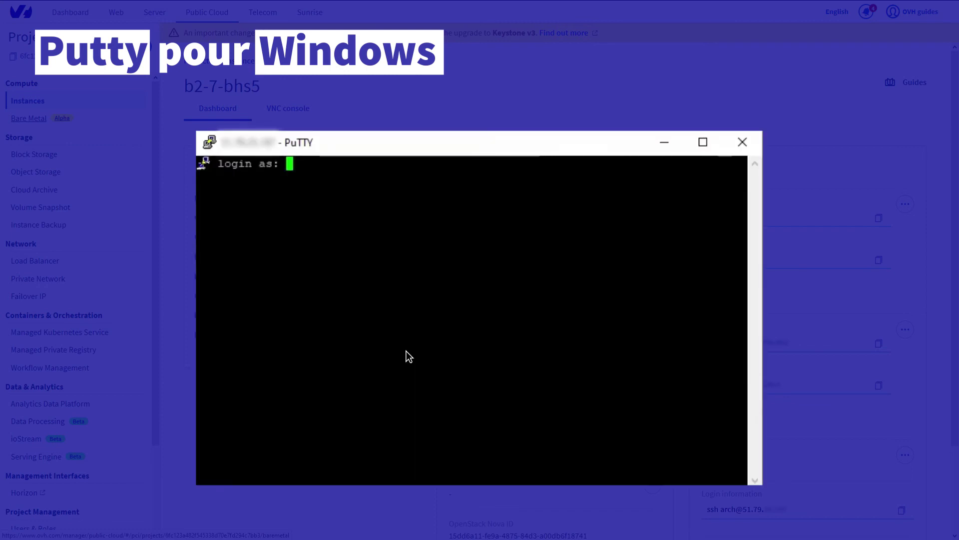
{"action": "type", "text": "arch"}
{"action": "key", "text": "Return"}
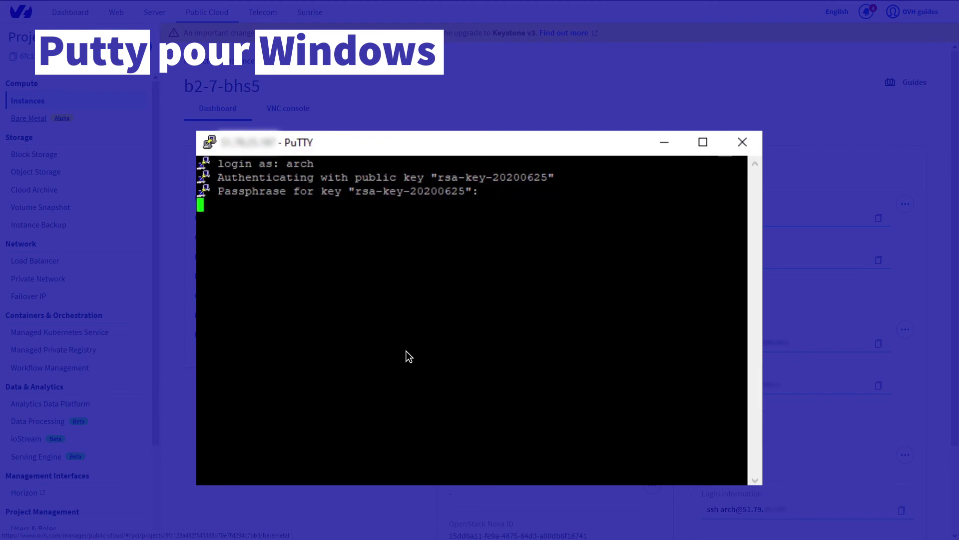
{"action": "key", "text": "Return"}
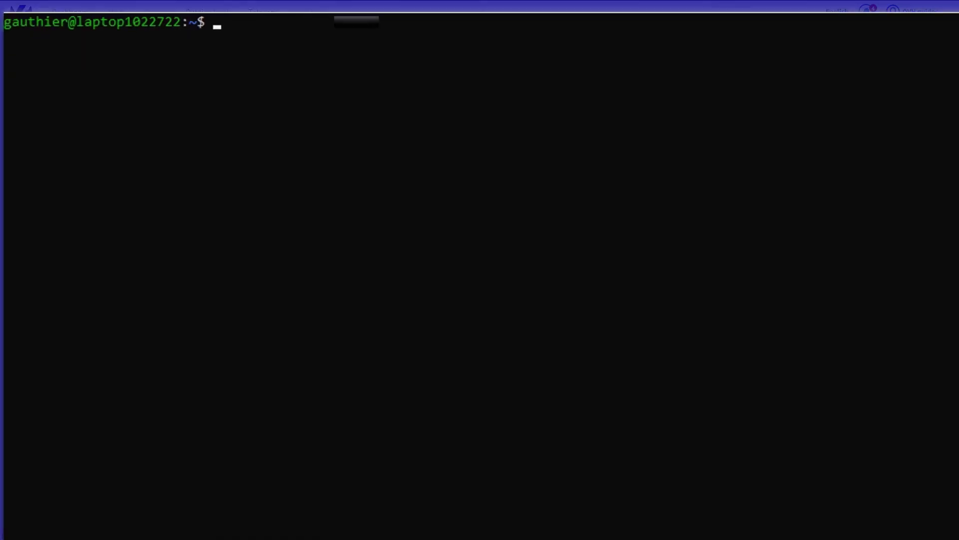
- SSH to arch at the instance IP, trust the host with yes, and enter the passphrase
{"action": "type", "text": "ssh arch"}
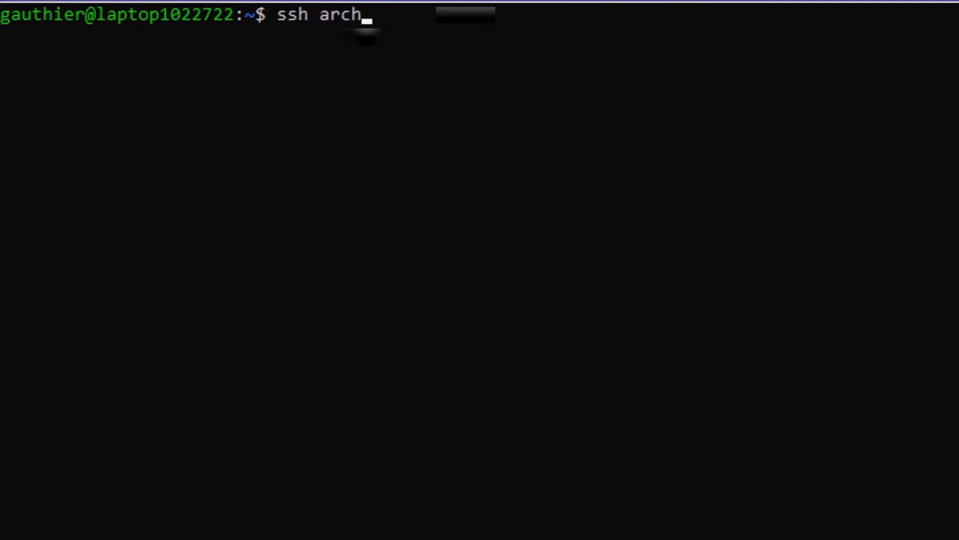
{"action": "type", "text": "@51.79."}
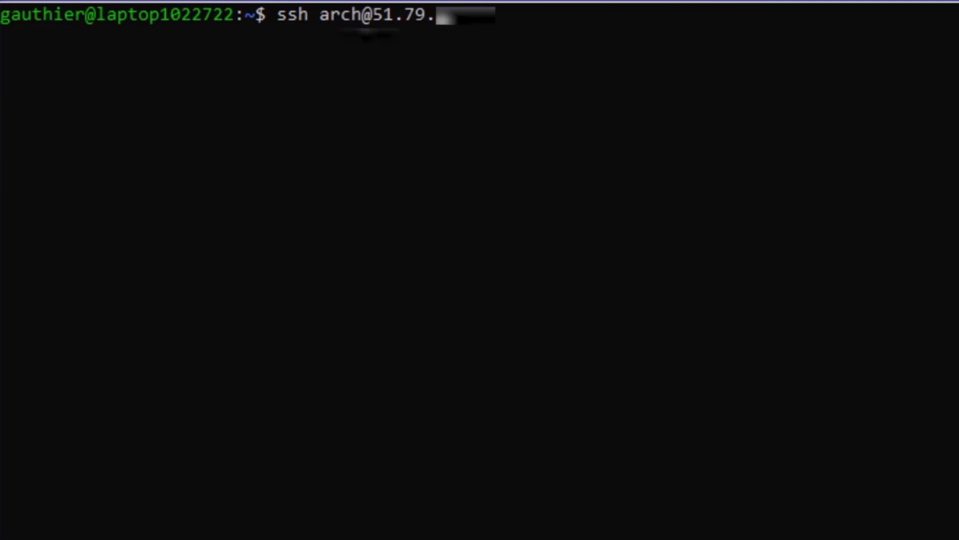
{"action": "key", "text": "Return"}
{"action": "type", "text": "yes"}
{"action": "key", "text": "Return"}
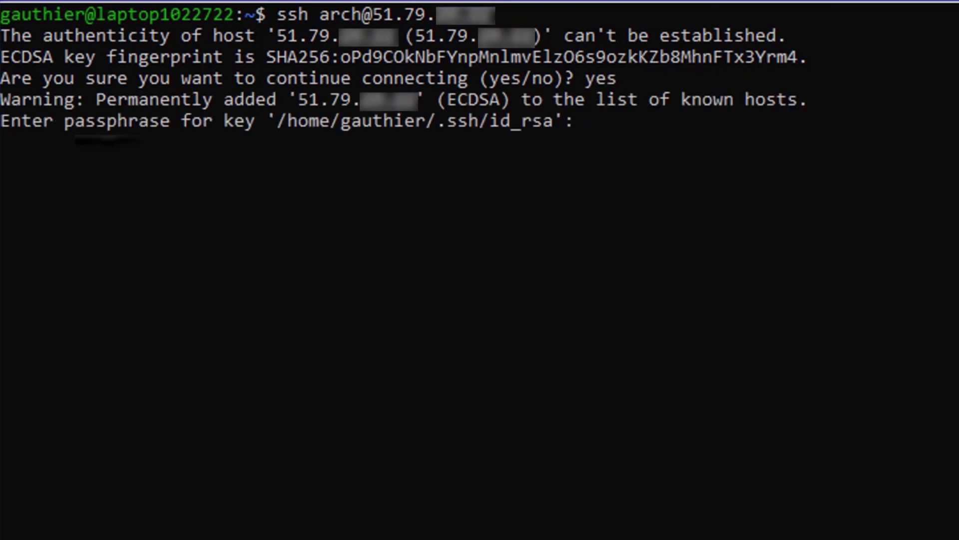
{"action": "key", "text": "Return"}
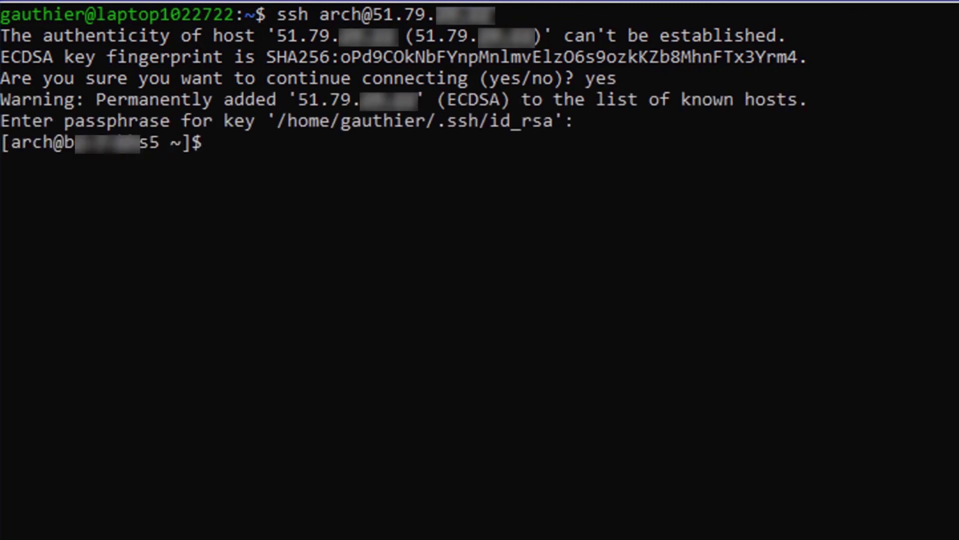